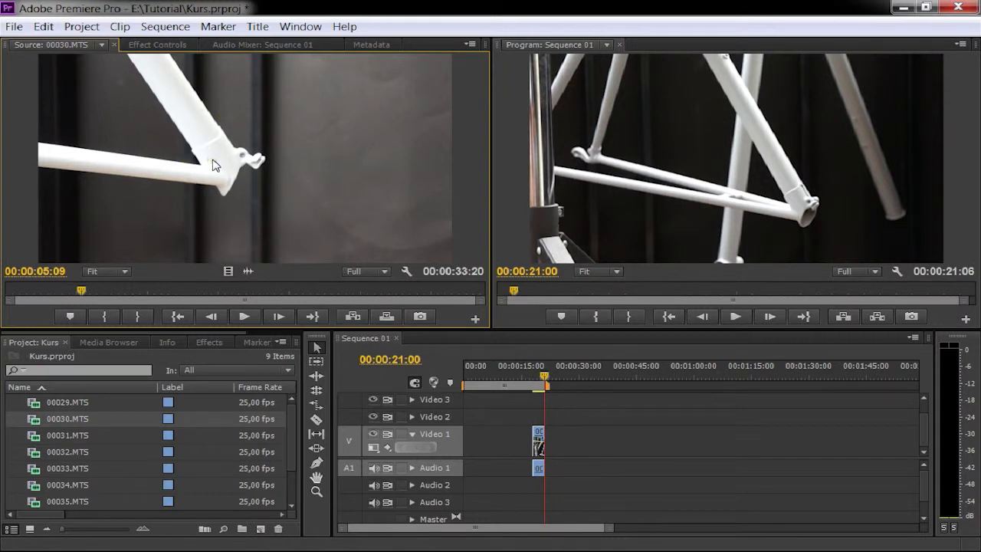
# - Play 00030.MTS forward and backward to review it, stopping at 00:00:11:03
pyautogui.press('space')
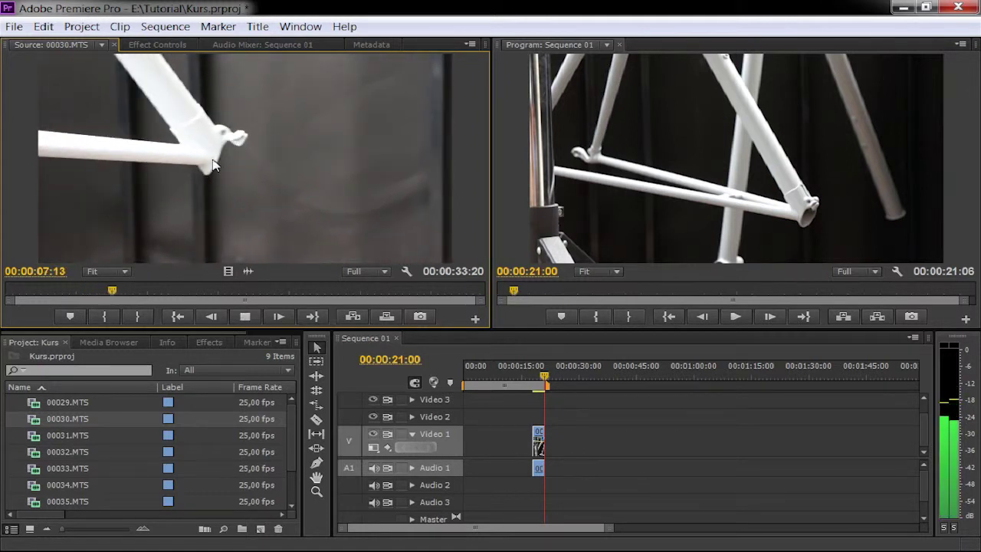
pyautogui.press('space')
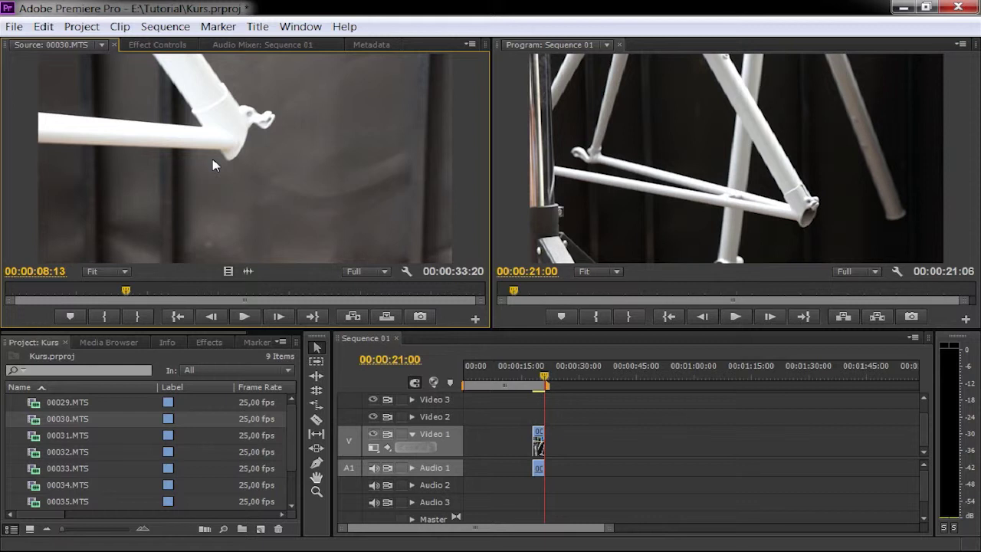
pyautogui.press('j')
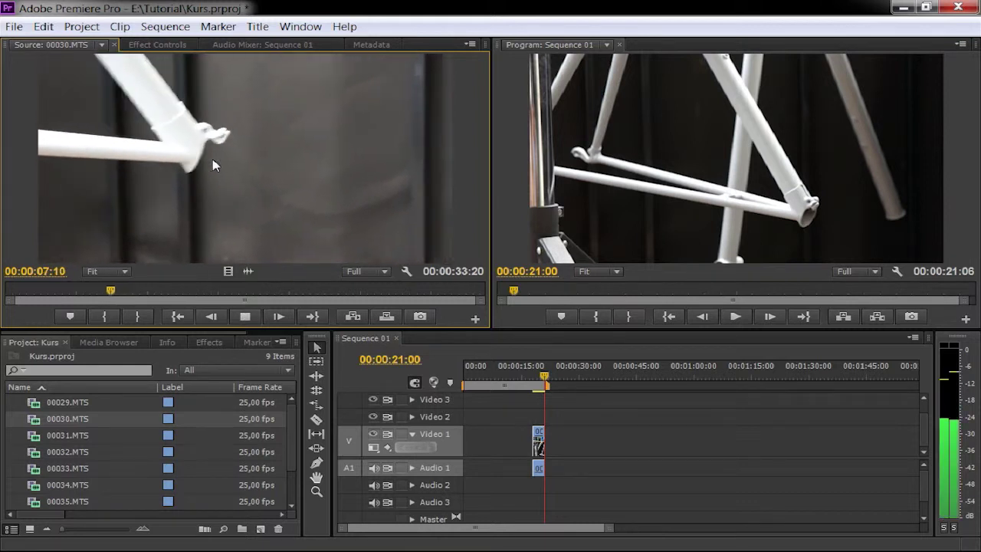
pyautogui.press('k')
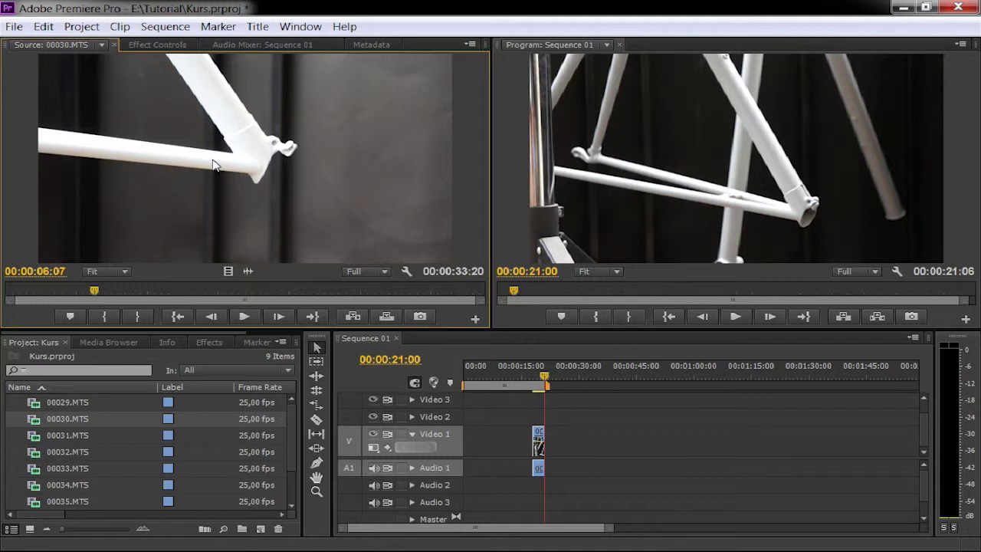
pyautogui.press('space')
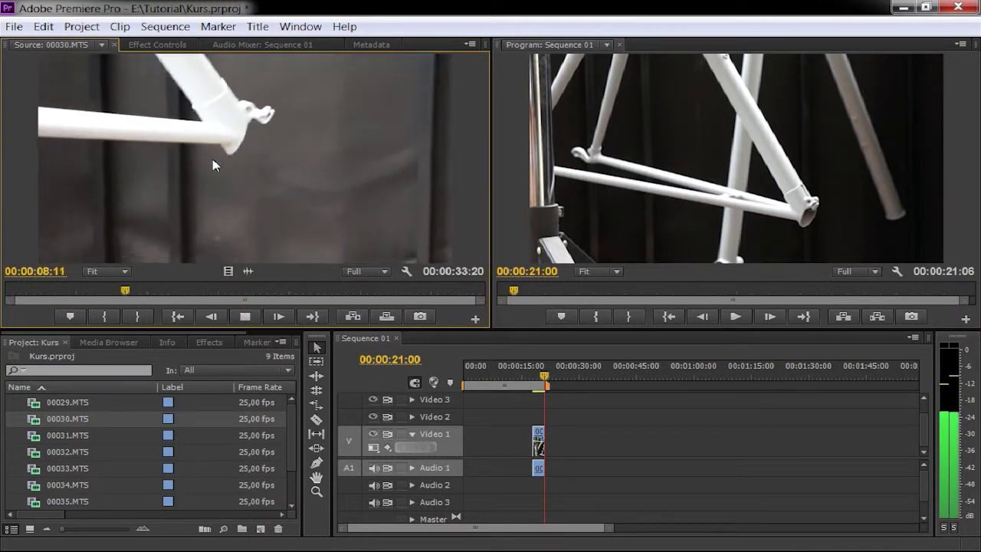
pyautogui.press('space')
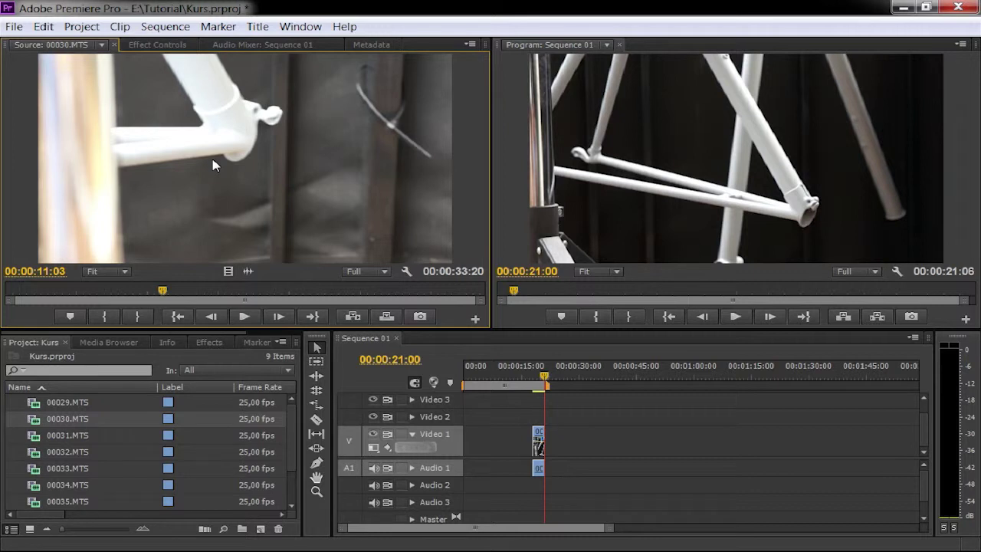
# - Play 00030.MTS in reverse and park it at about 00:00:04:06
pyautogui.press('space')
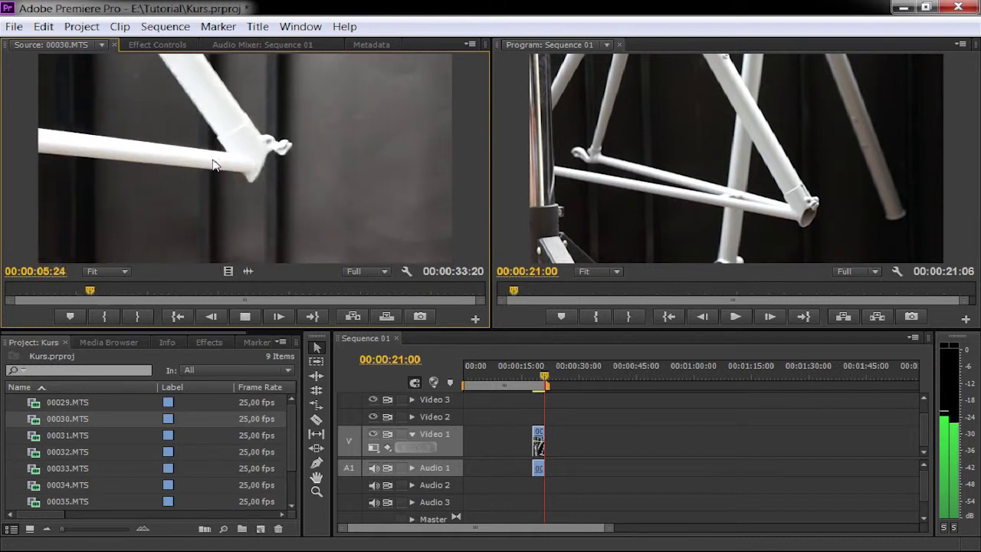
pyautogui.press('k')
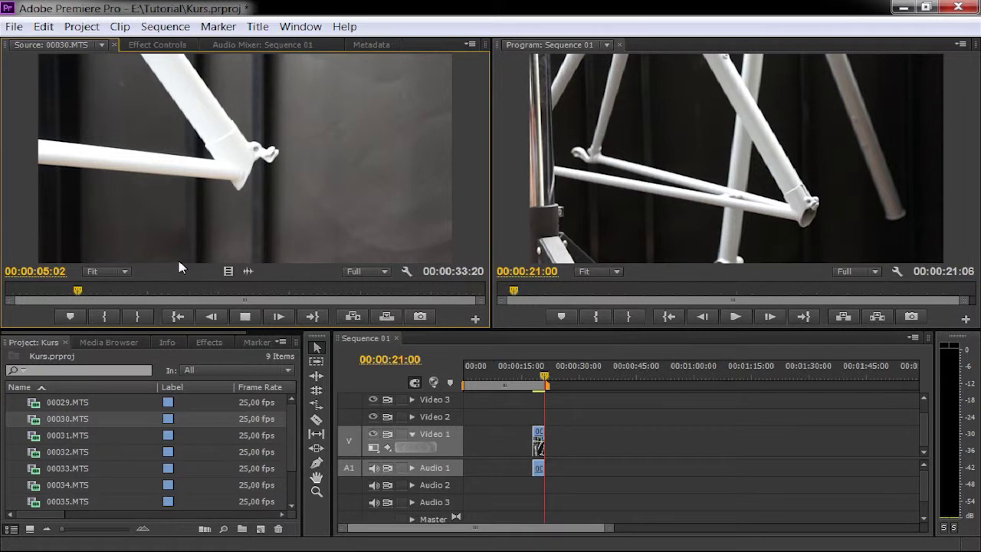
pyautogui.press('j')
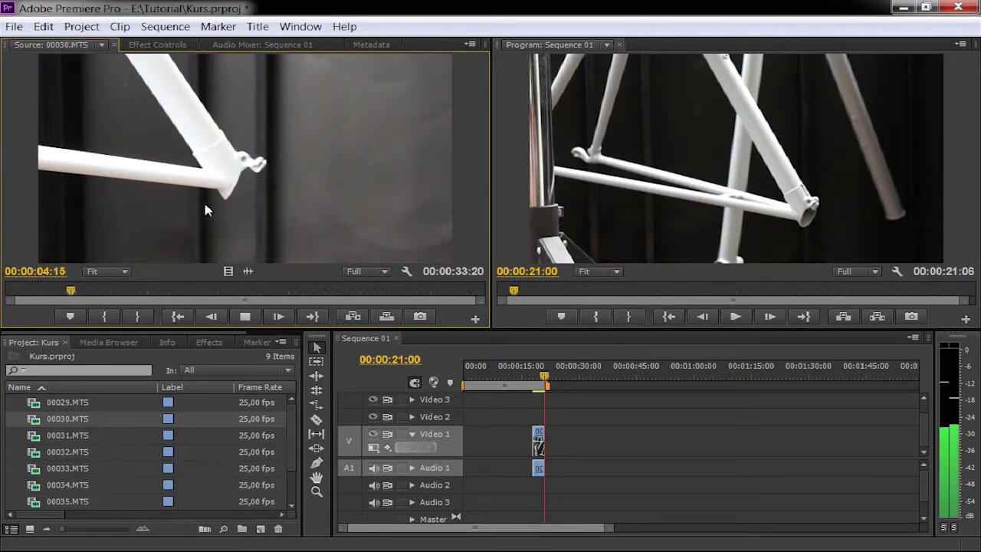
pyautogui.press('k')
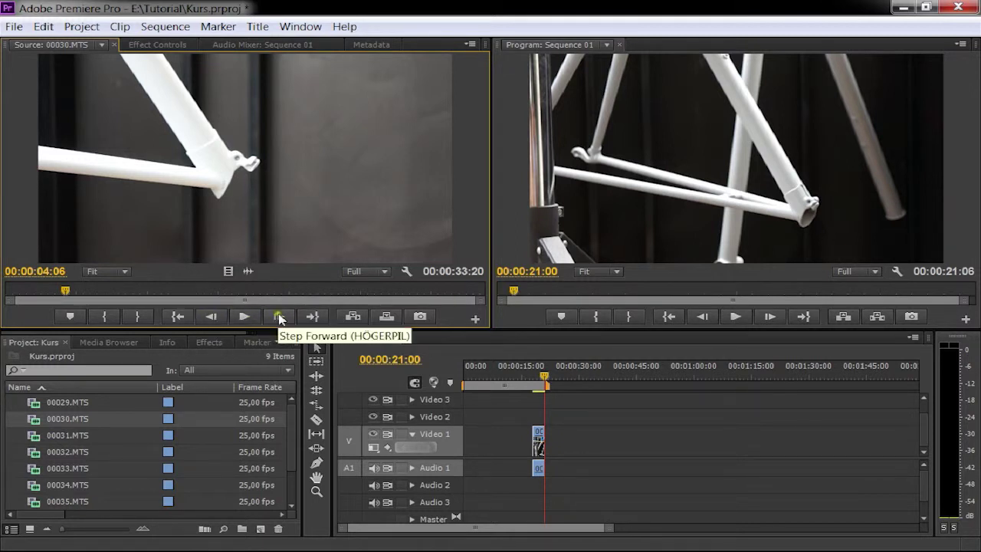
# - Step the 00030.MTS source clip frame by frame onto exactly 00:00:04:07
pyautogui.click(280, 318)
pyautogui.click(211, 317)
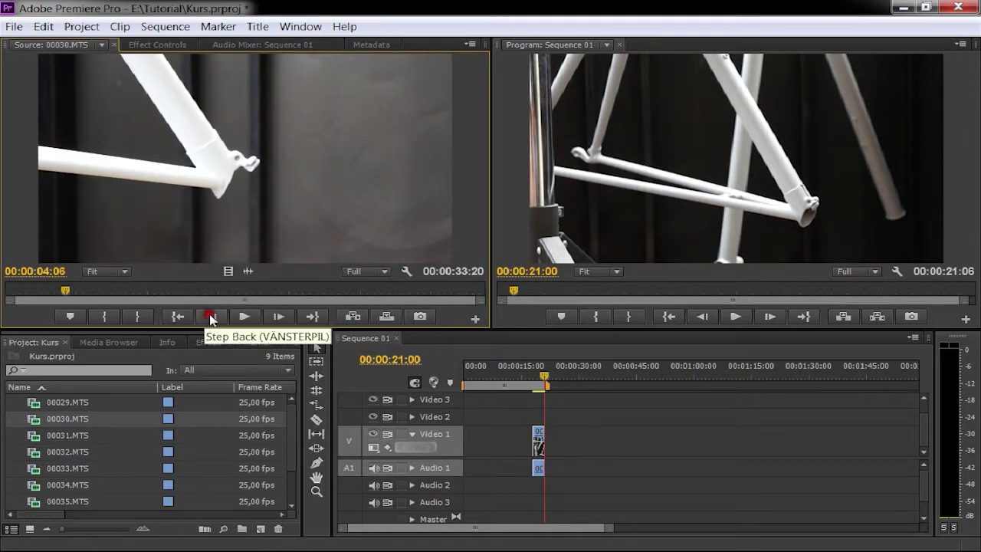
pyautogui.click(280, 317)
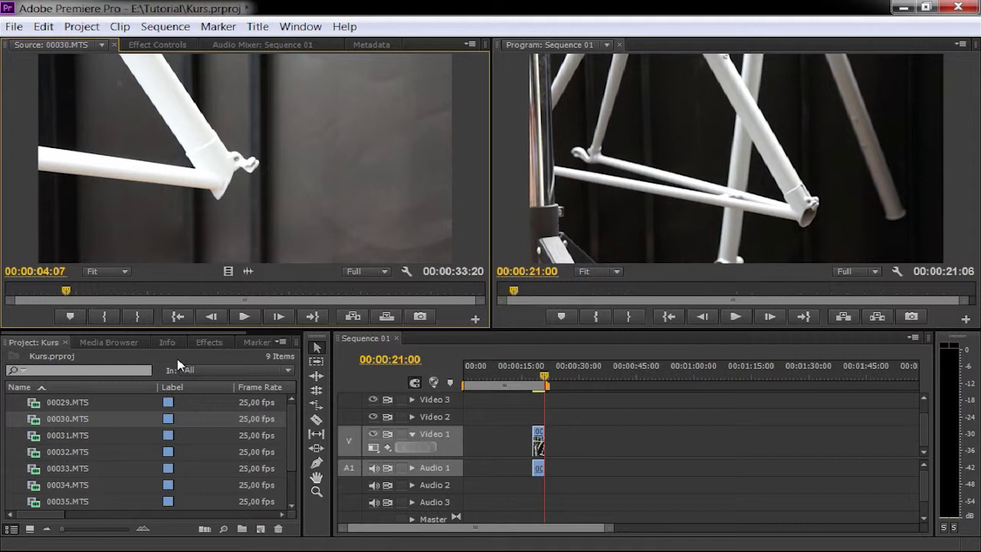
# - Mark In at 00:00:04:07 and Out at 00:00:06:05 on 00030.MTS
pyautogui.click(105, 318)
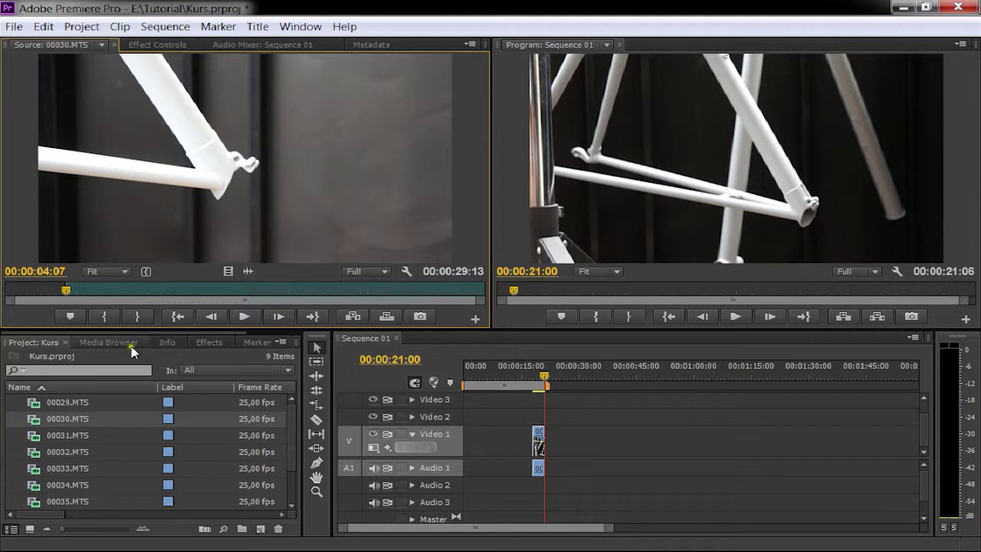
pyautogui.press('space')
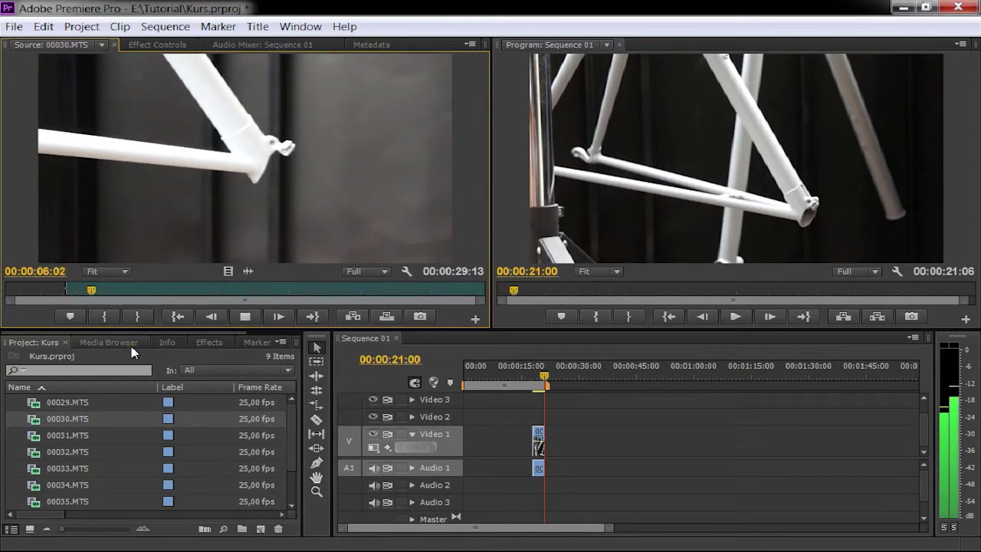
pyautogui.press('space')
pyautogui.press('j')
pyautogui.press('k')
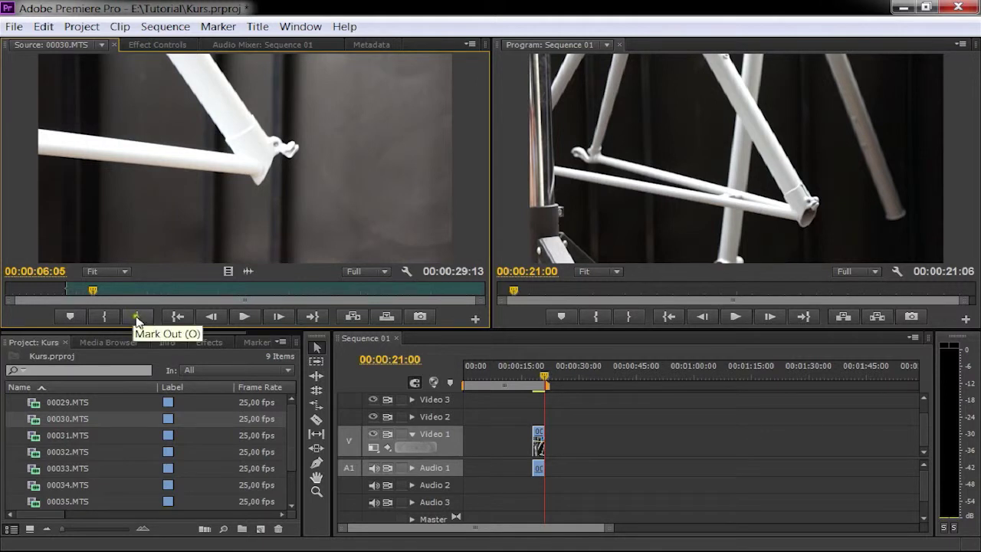
pyautogui.click(139, 316)
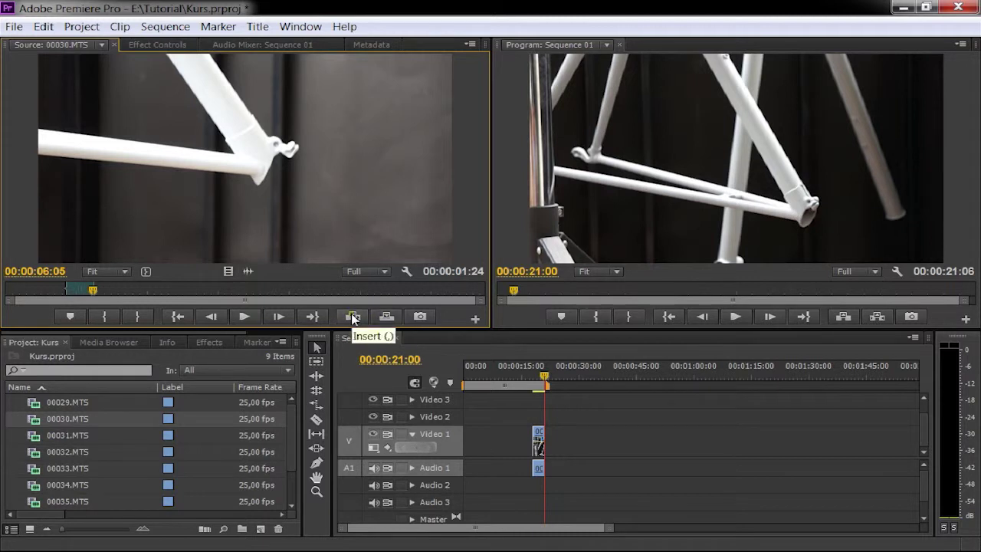
# - Insert the marked 00030.MTS range into Sequence 01 at 00:00:21:00 and play it back
pyautogui.click(353, 317)
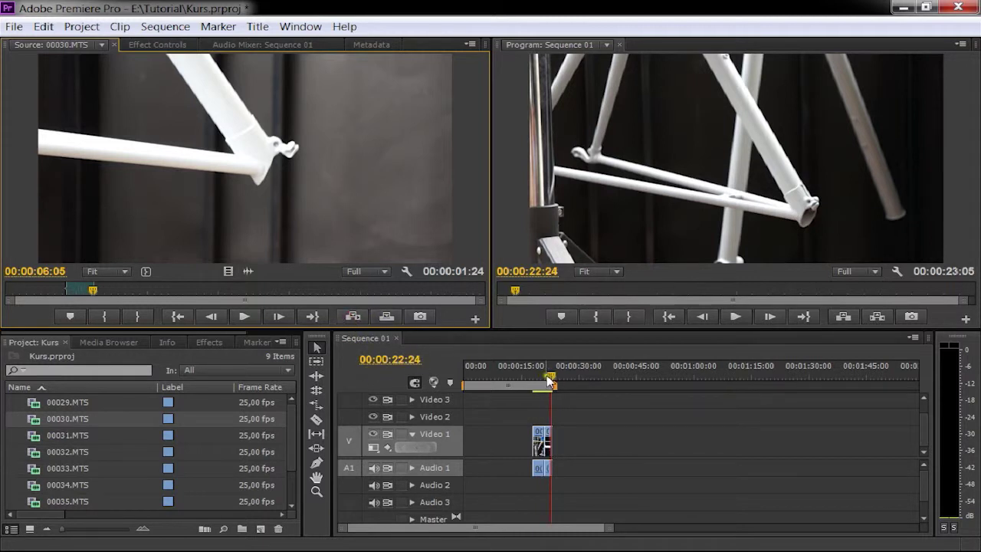
pyautogui.press('Up')
pyautogui.press('space')
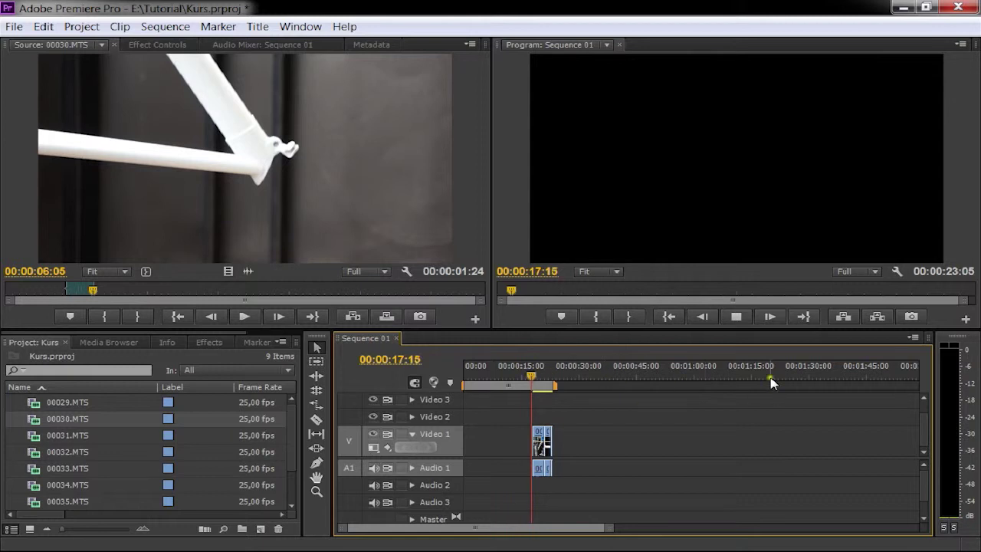